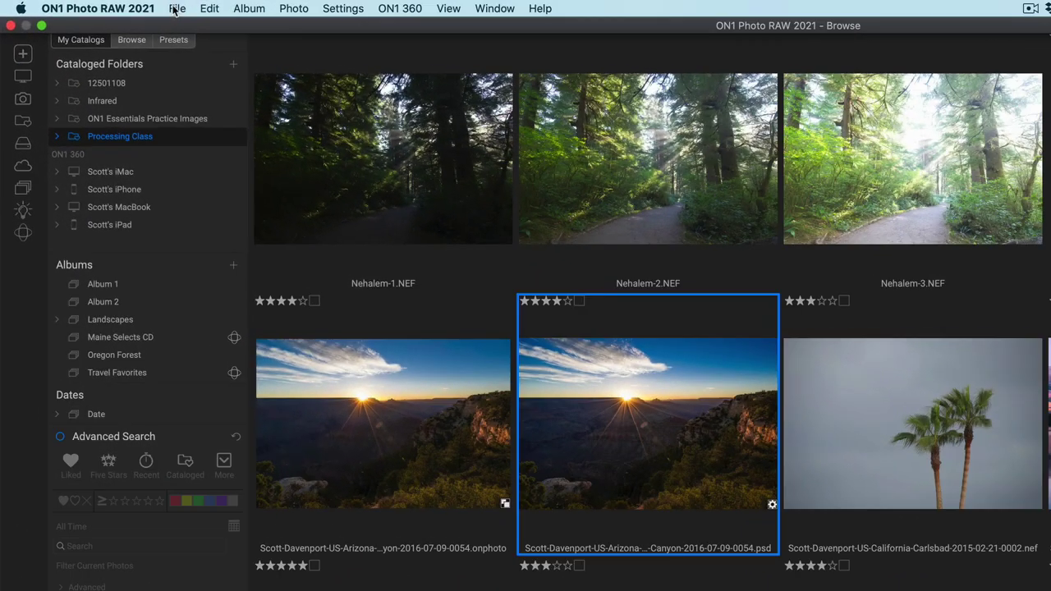
Step: Open the Extras Manager from the File menu and show its Brush Shapes collection
click(118, 5)
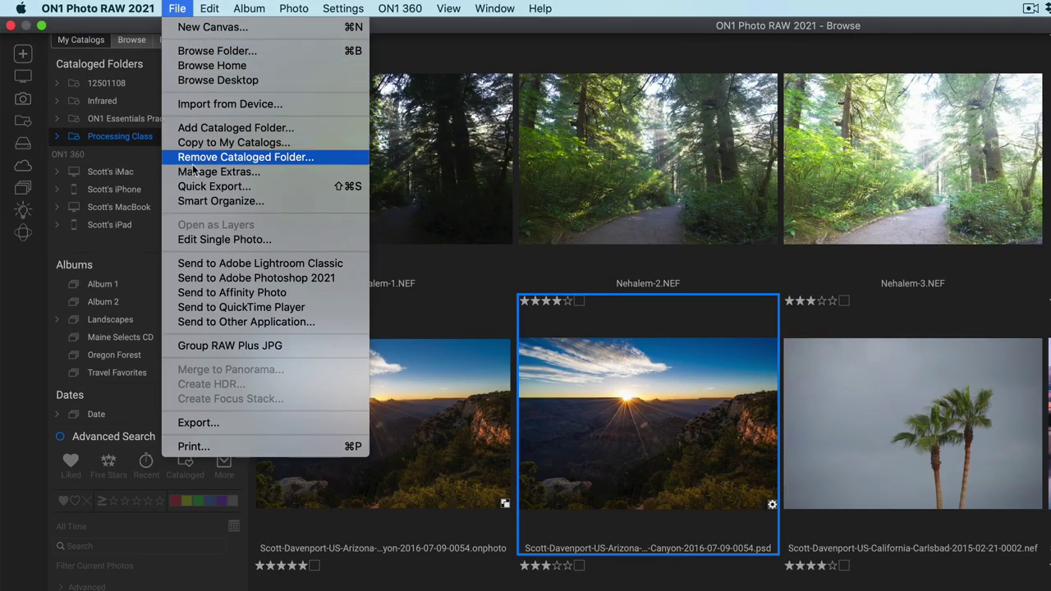
click(218, 171)
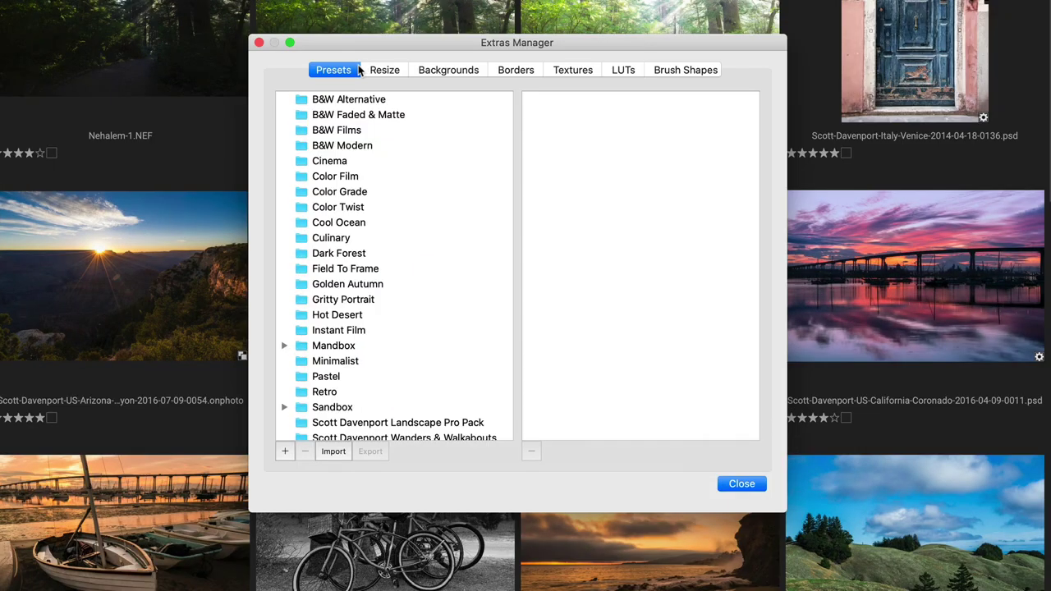
click(700, 71)
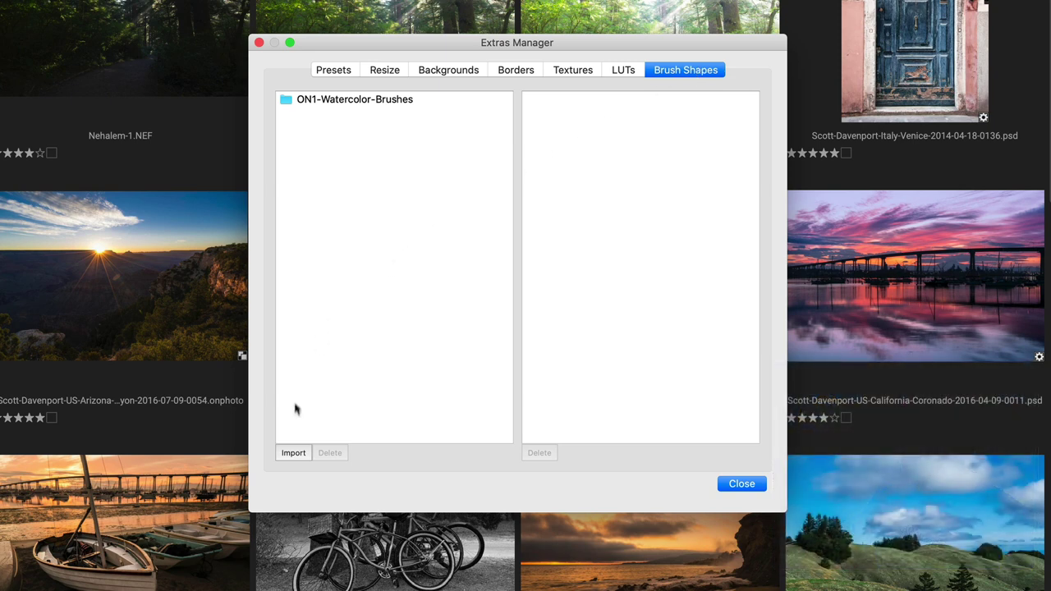
Step: Start a brush shape import and pick the black script logo TIFF file
click(293, 453)
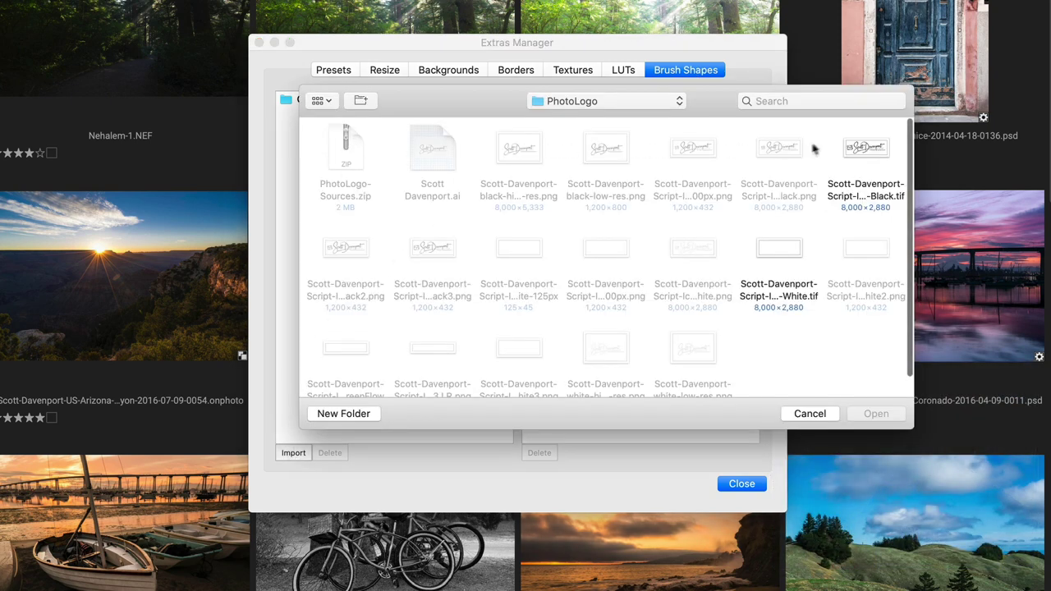
click(867, 160)
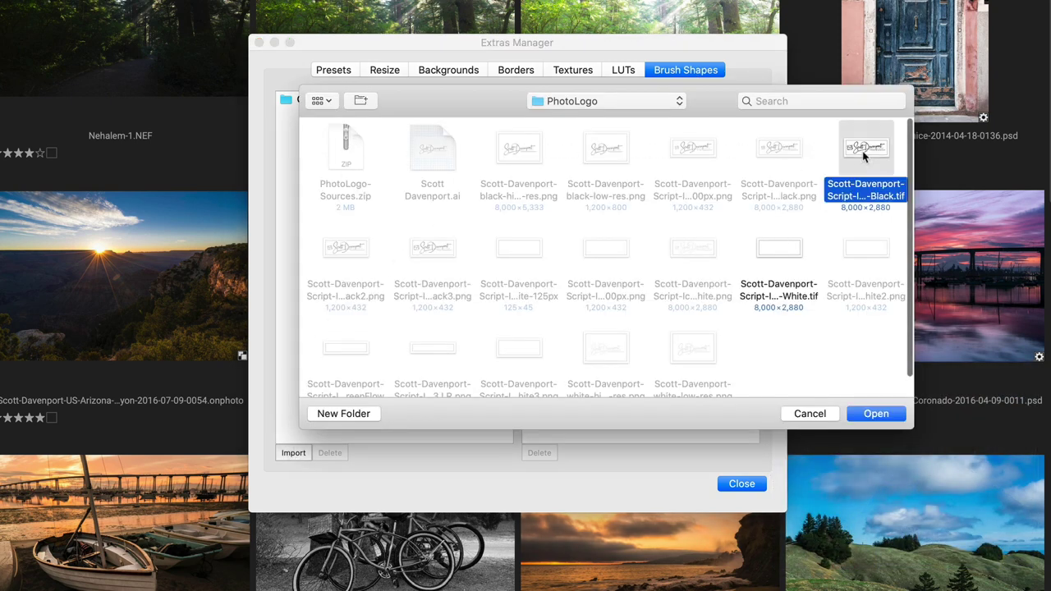
click(862, 415)
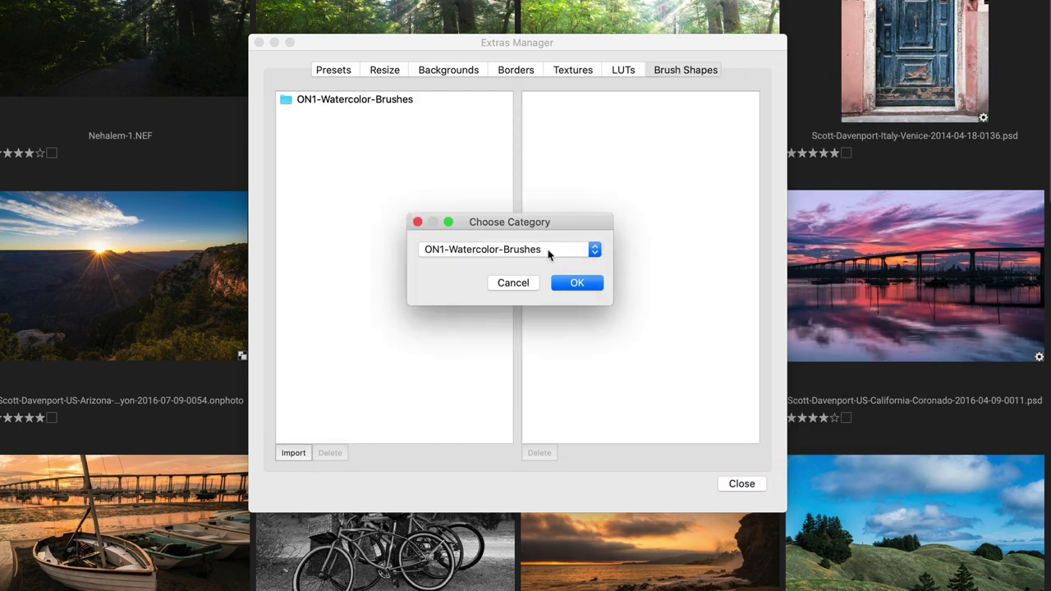
Step: Create a new category 'SDP Logo', import the logo into it, and dismiss the report
click(548, 249)
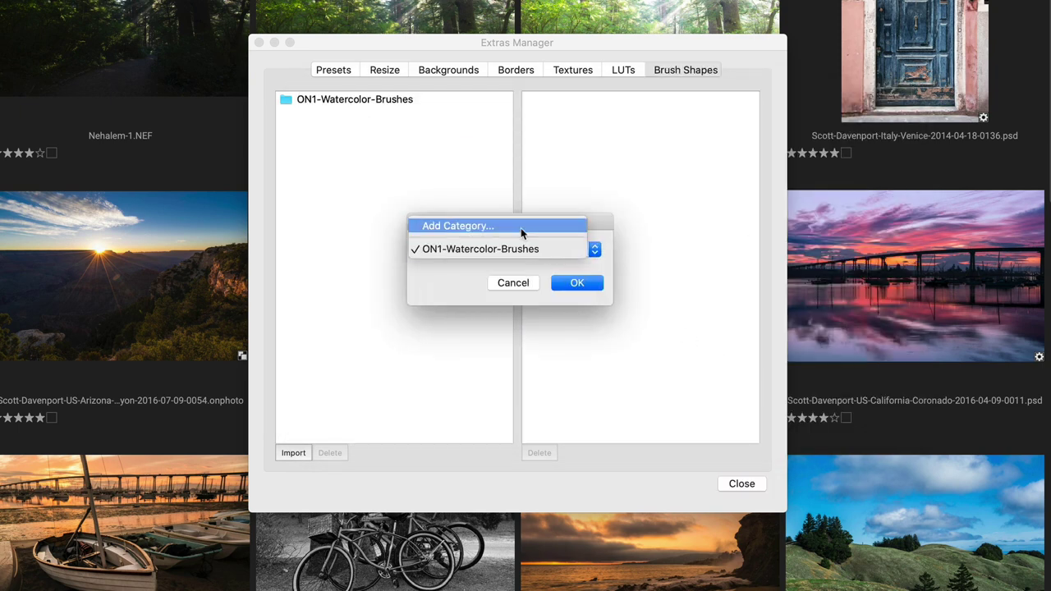
click(521, 228)
text(SDP Logo)
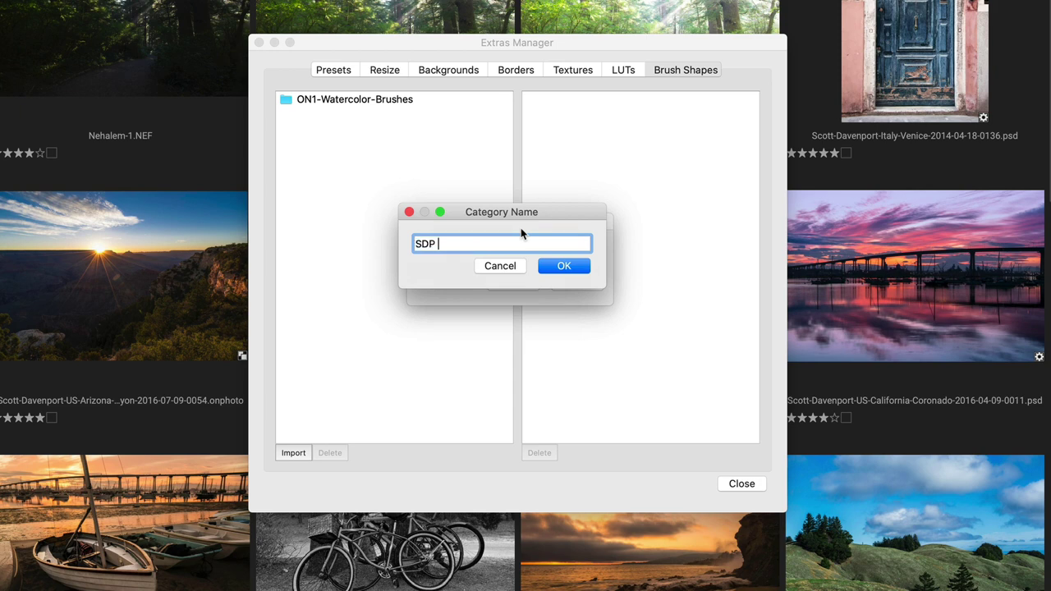
click(544, 266)
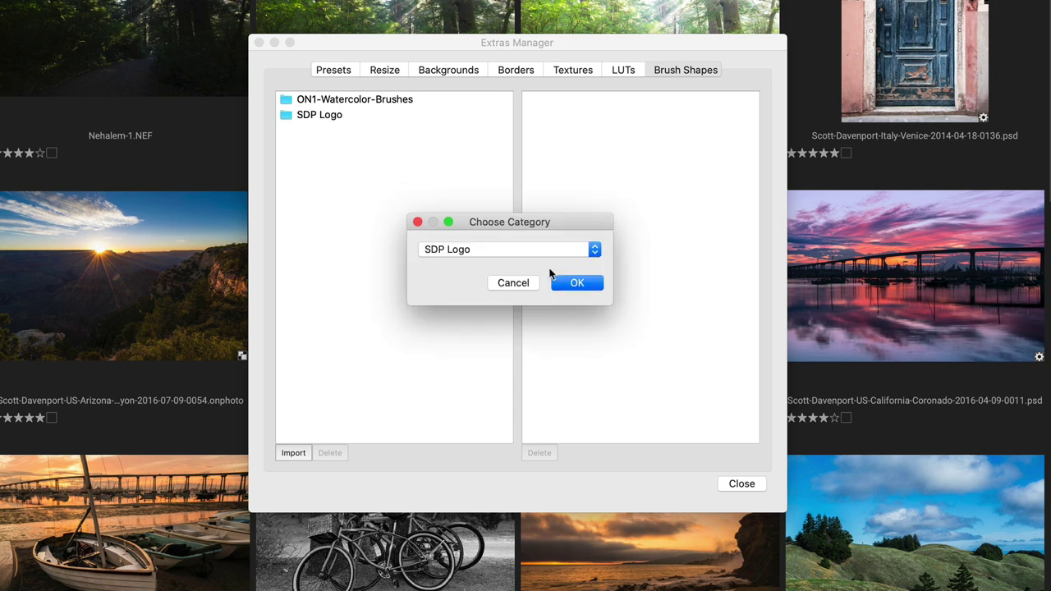
click(566, 283)
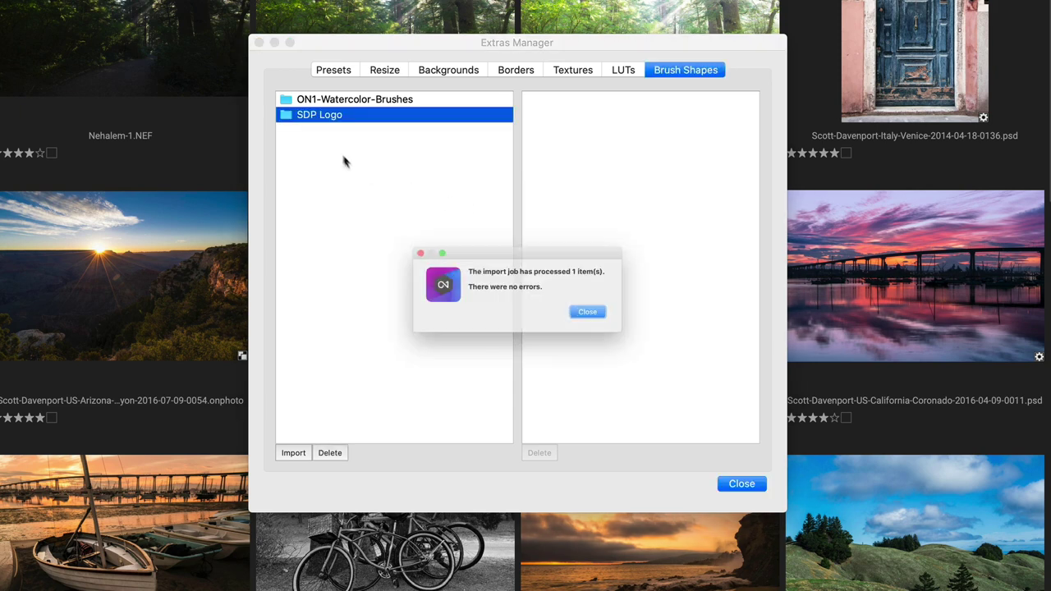
click(604, 321)
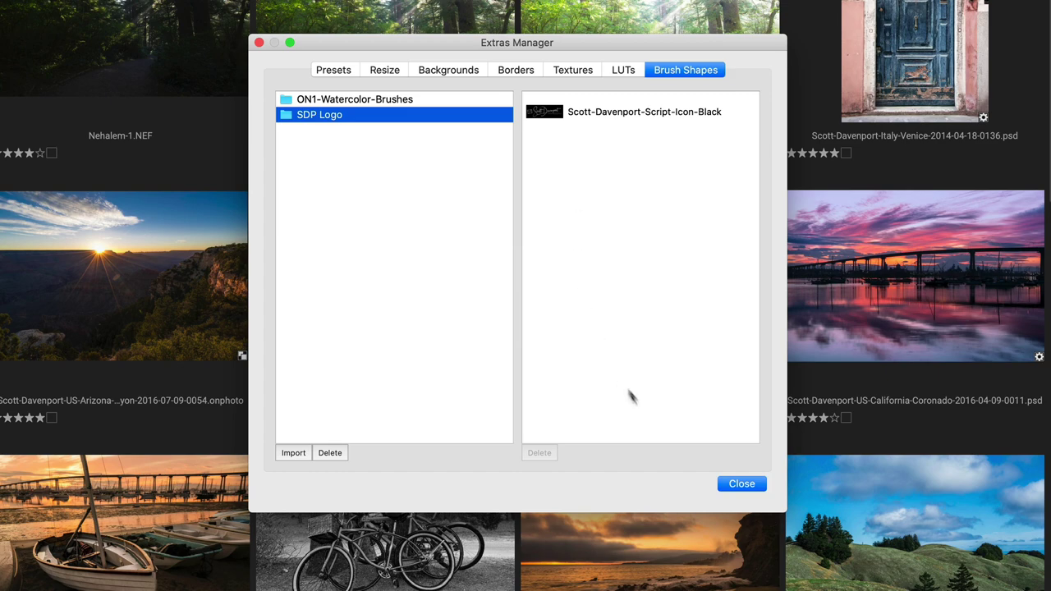
Step: Close the Extras Manager and open the Grand Canyon sunset photo in the Local adjustments panel
click(740, 484)
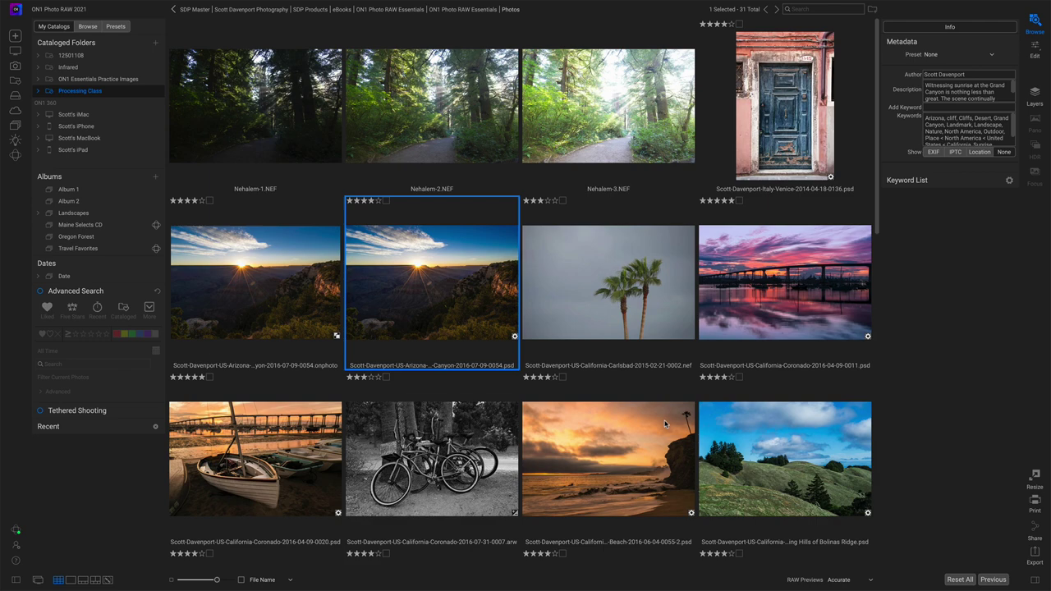
double_click(420, 289)
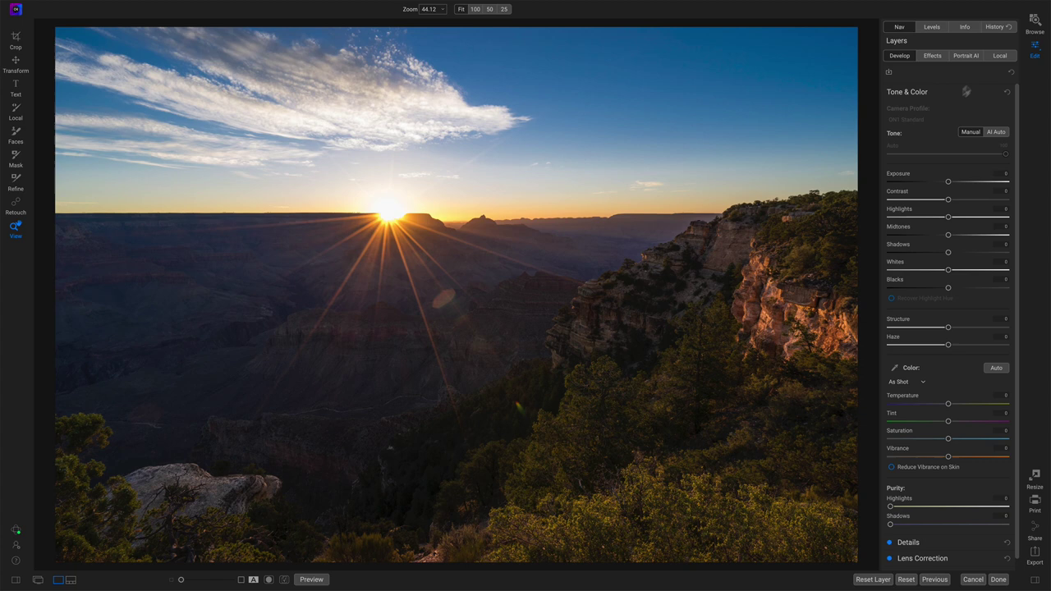
click(998, 56)
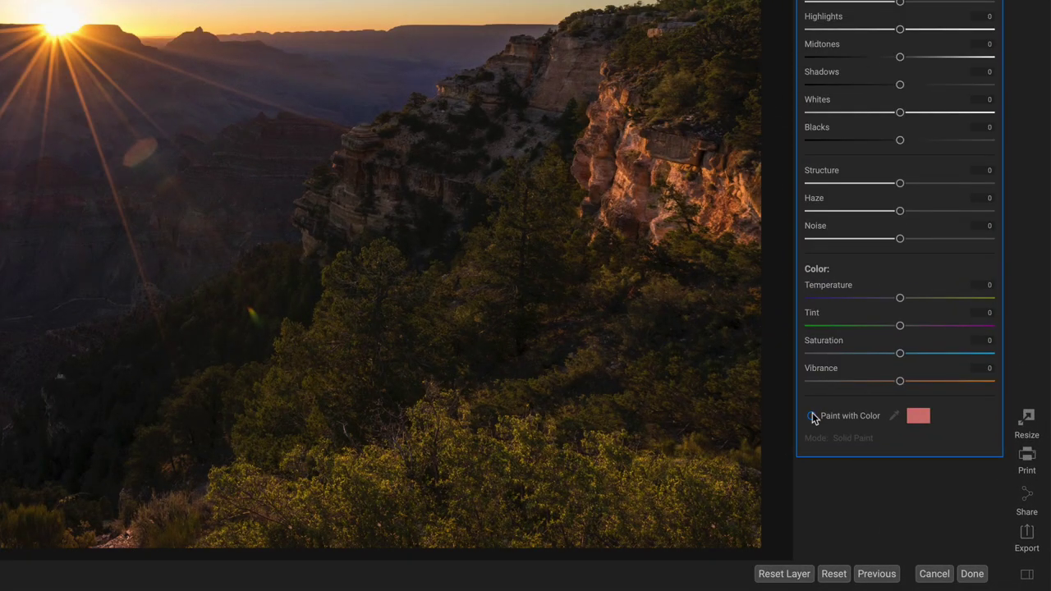
Step: Turn on Paint with Color and set the paint colour to white
click(813, 417)
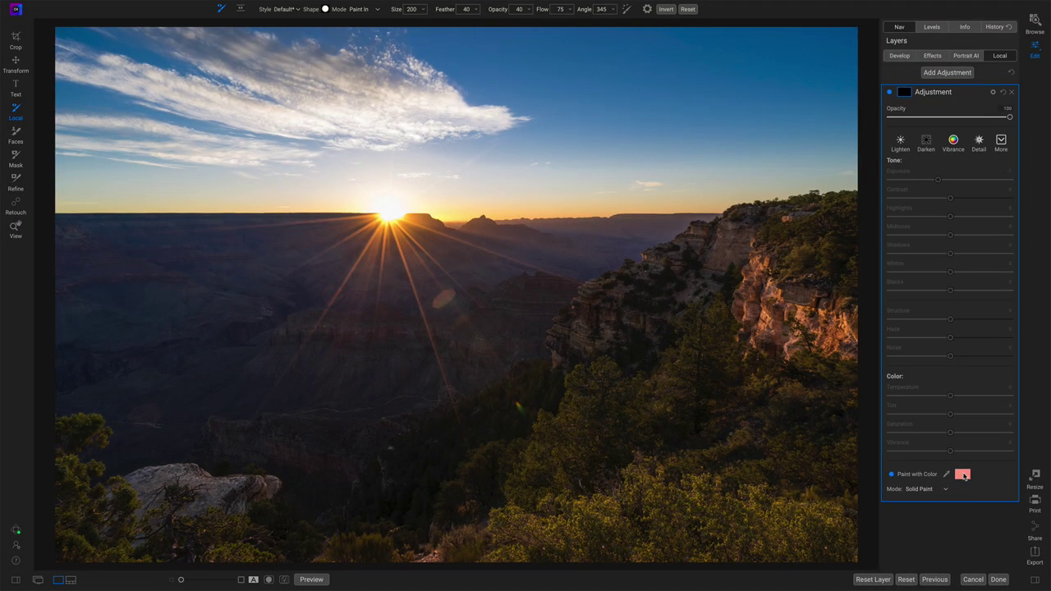
click(962, 475)
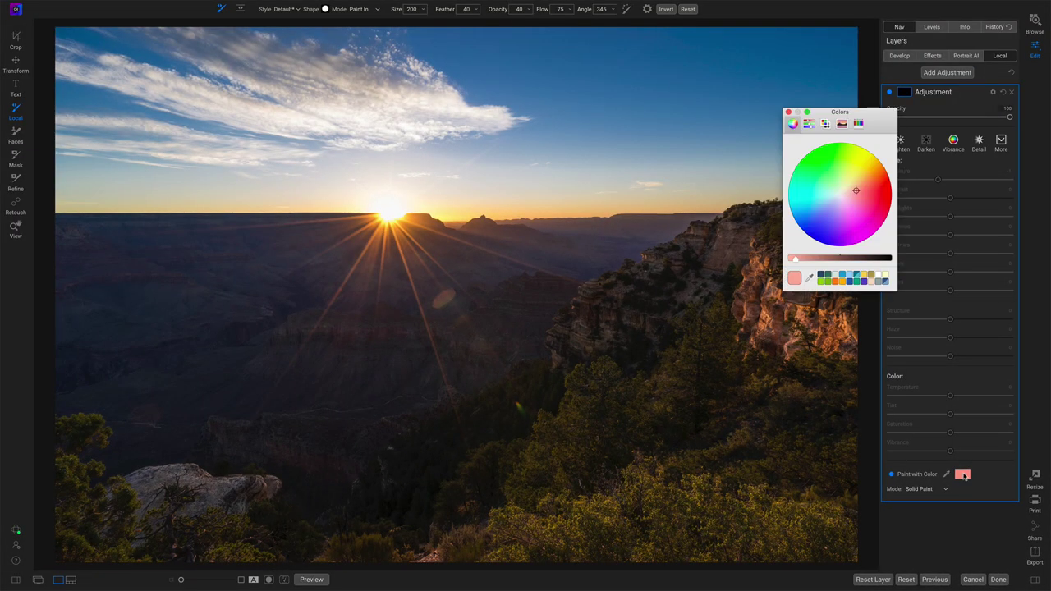
click(878, 274)
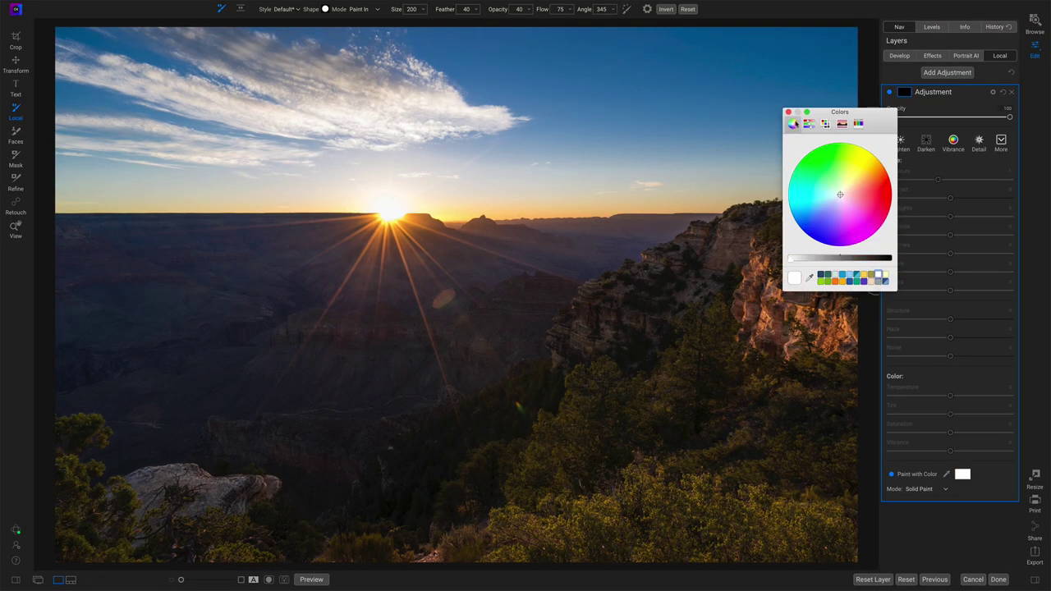
click(788, 112)
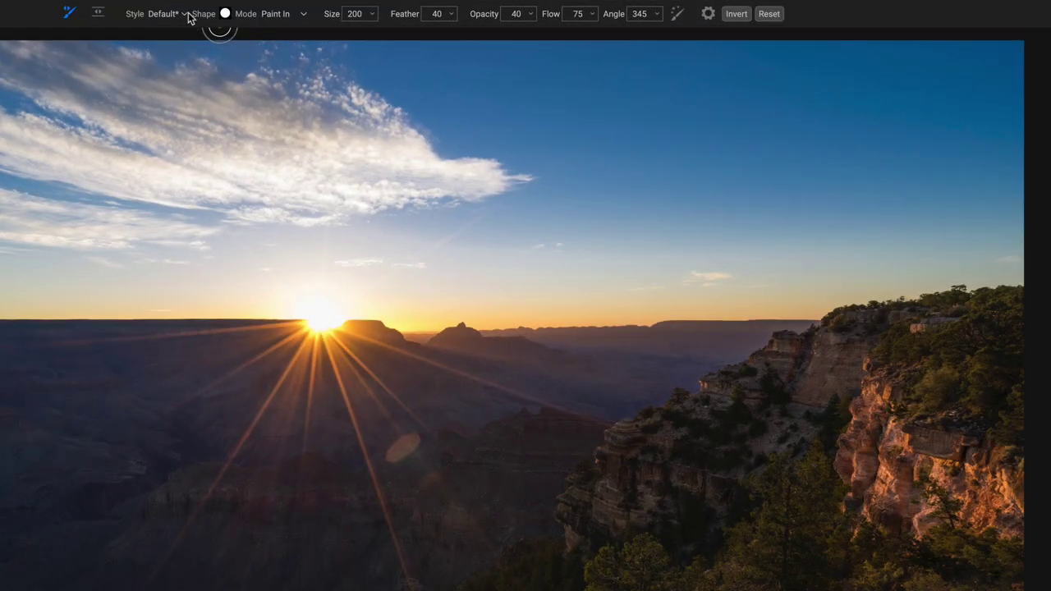
Step: Choose the SDP Logo shape from the brush Shape picker
click(225, 14)
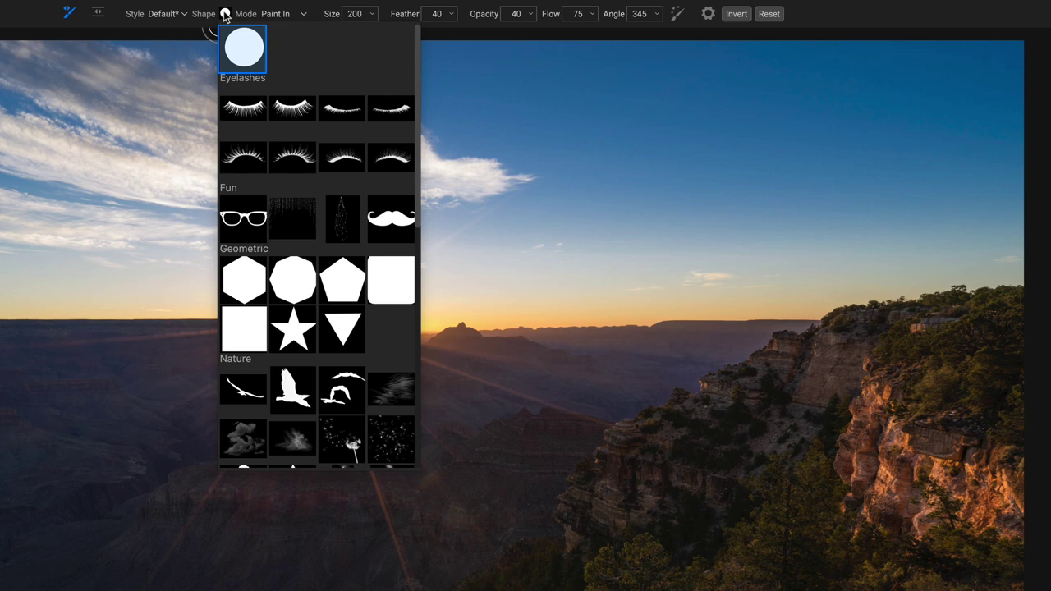
scroll(287, 185, down, 10)
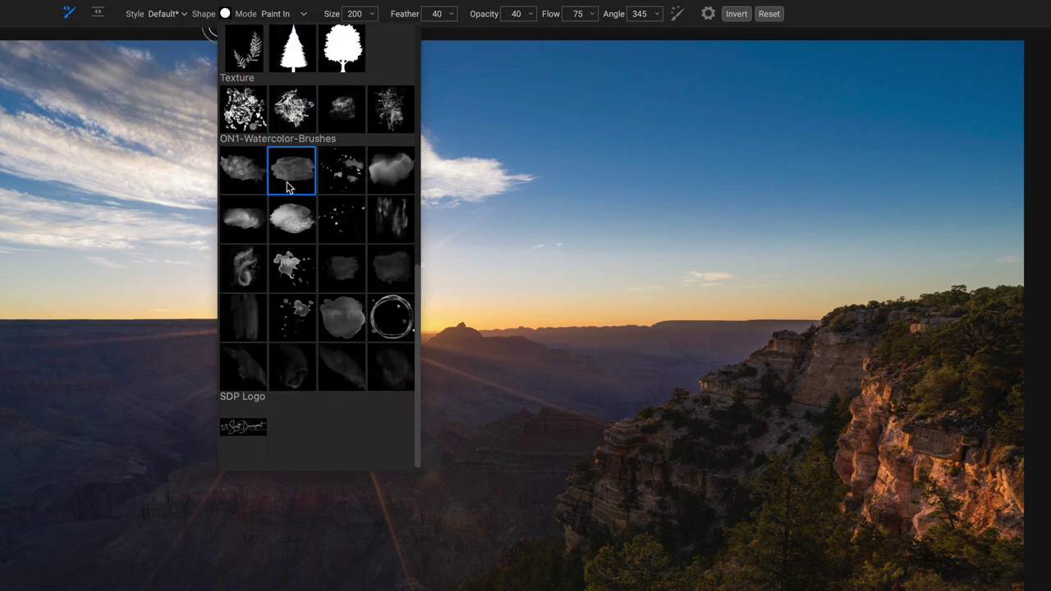
click(242, 428)
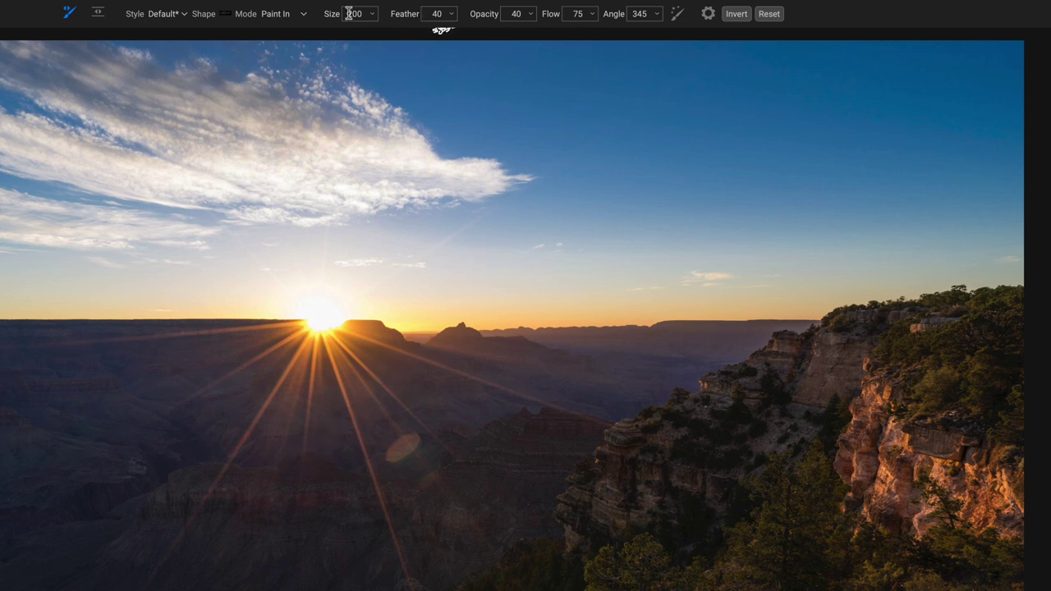
Step: Set the brush to size 1300, feather 0, opacity and flow 100, angle 0
drag(333, 16, 404, 14)
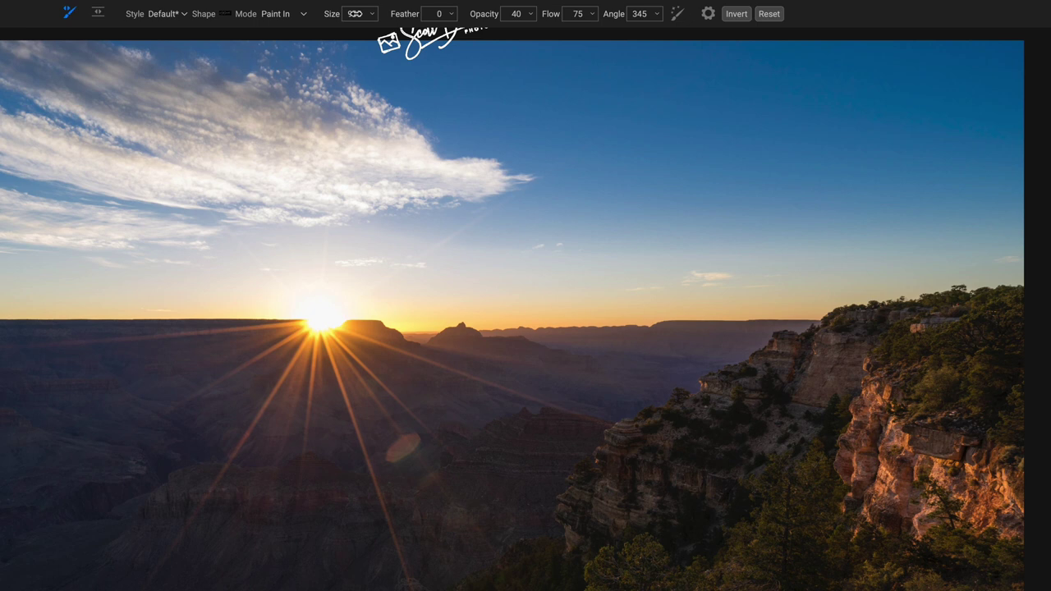
drag(490, 15, 560, 14)
drag(491, 14, 549, 15)
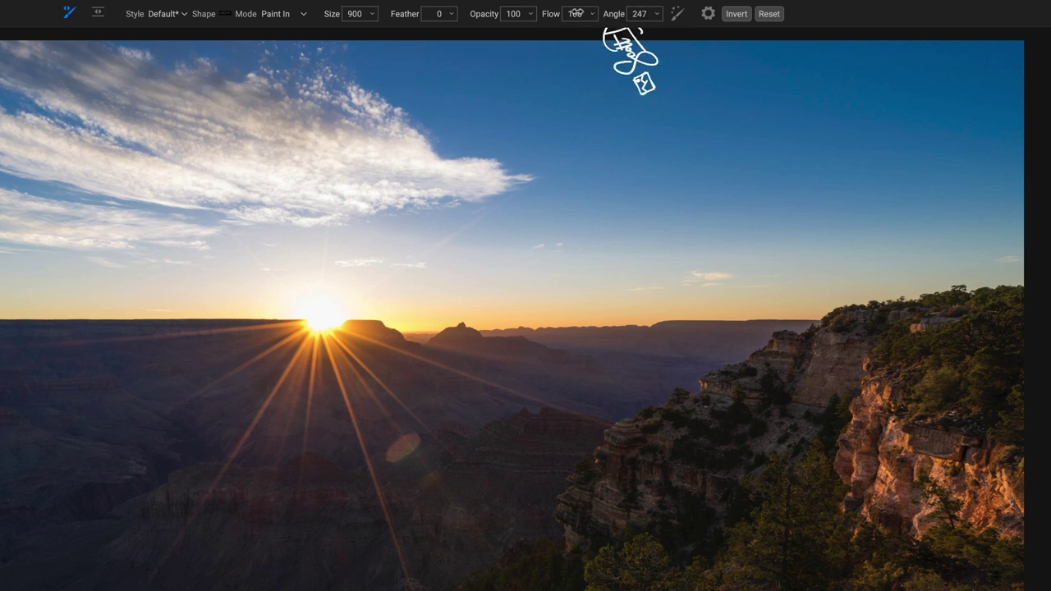
drag(620, 14, 426, 30)
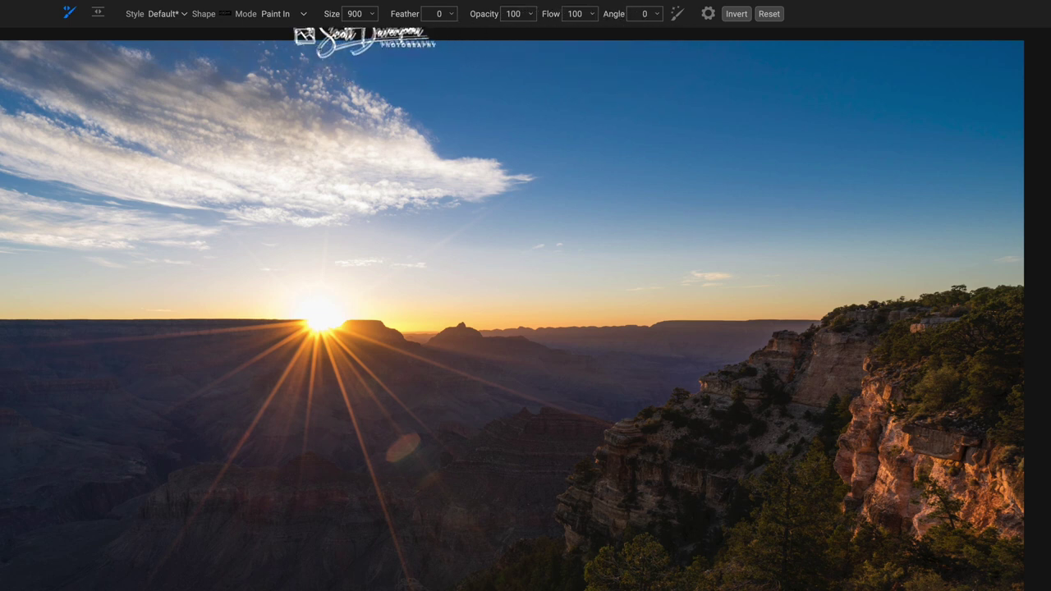
mouse_move(343, 25)
mouse_down()
mouse_move(345, 14)
mouse_move(319, 17)
mouse_up()
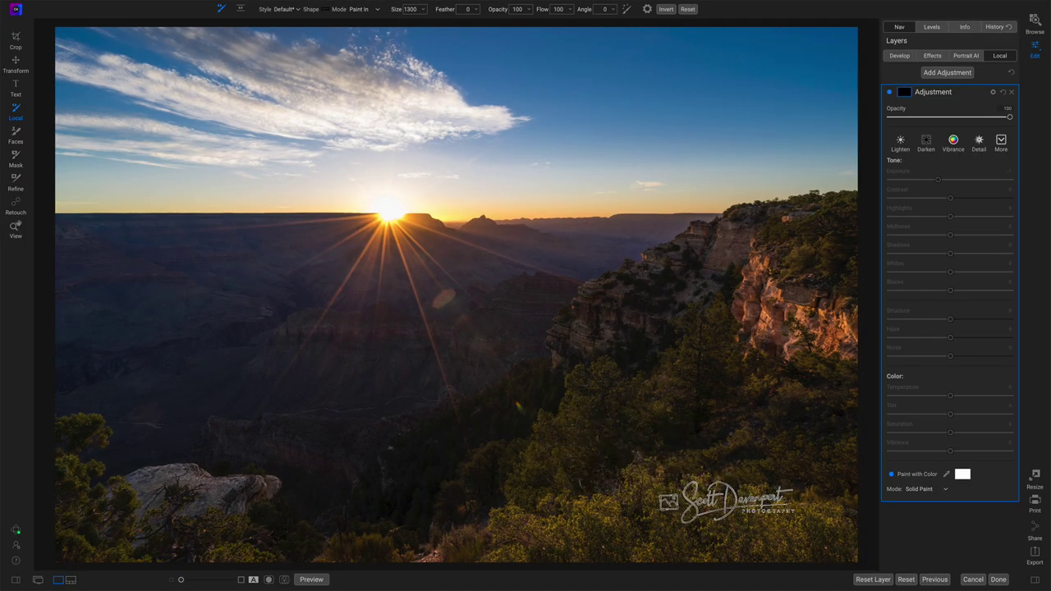
Step: Stamp the logo at the lower right, preview it in cyan and pink, then settle on white
click(727, 501)
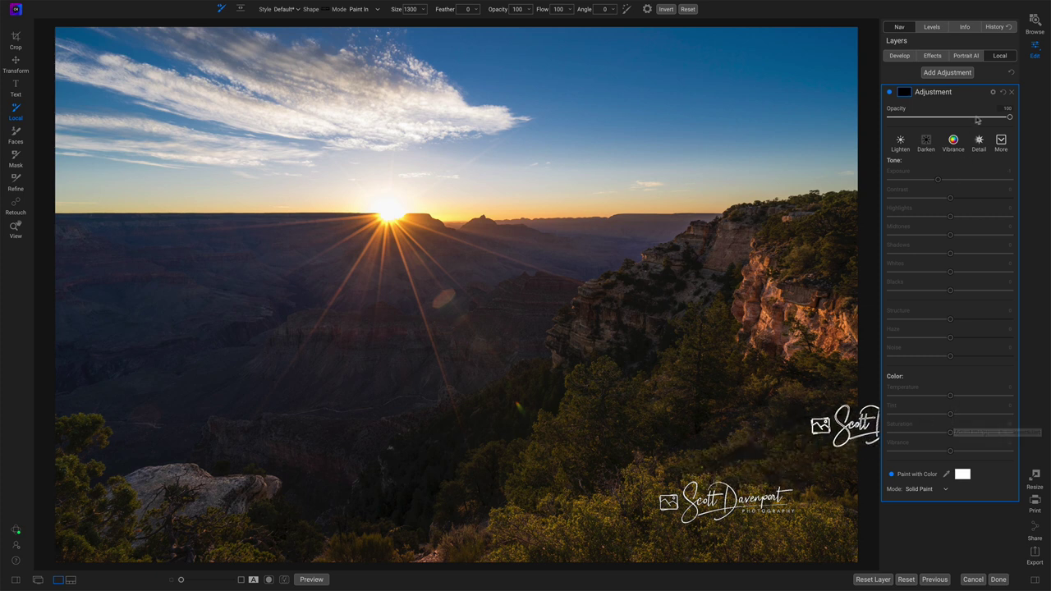
mouse_move(1010, 117)
mouse_down()
mouse_move(920, 120)
mouse_move(1023, 121)
mouse_up()
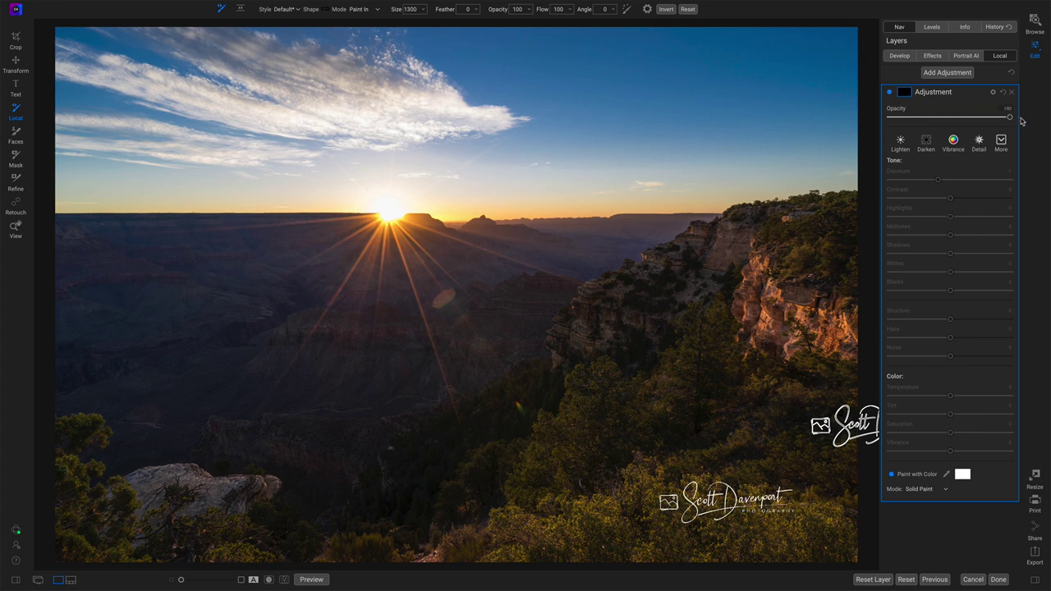
click(962, 475)
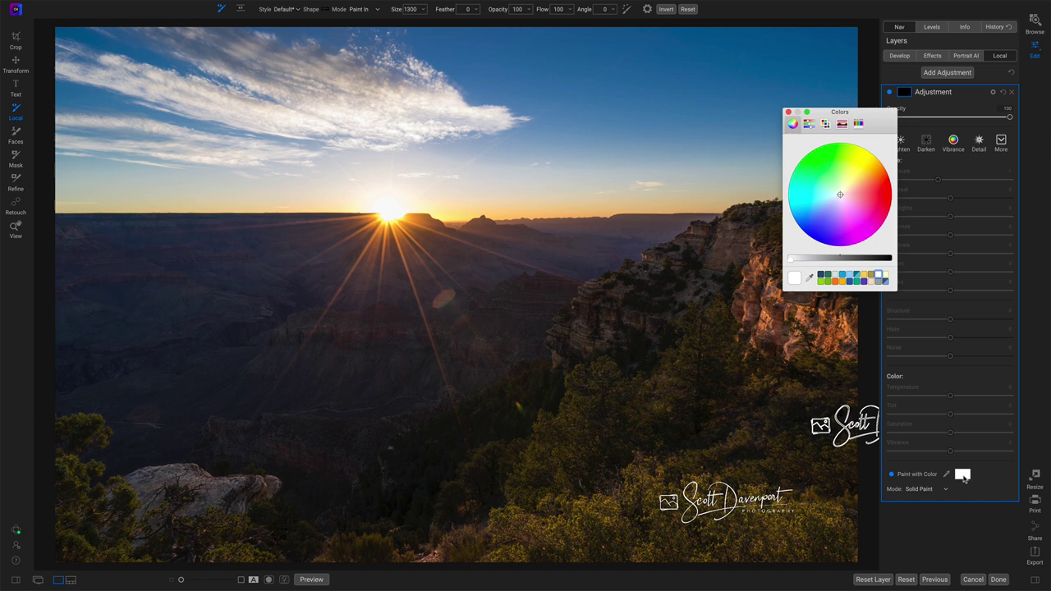
click(820, 201)
click(853, 203)
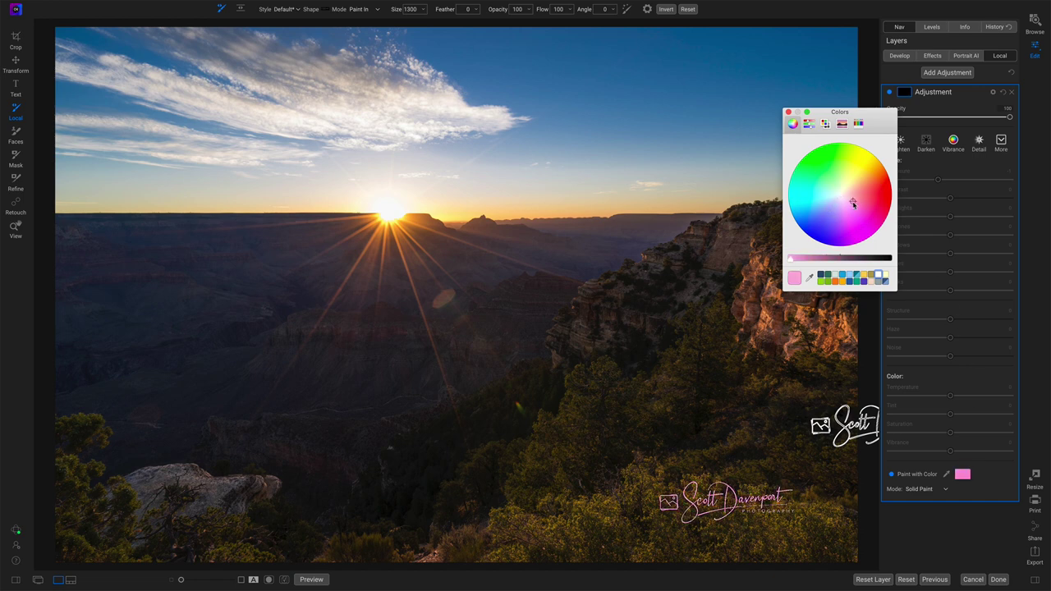
click(879, 275)
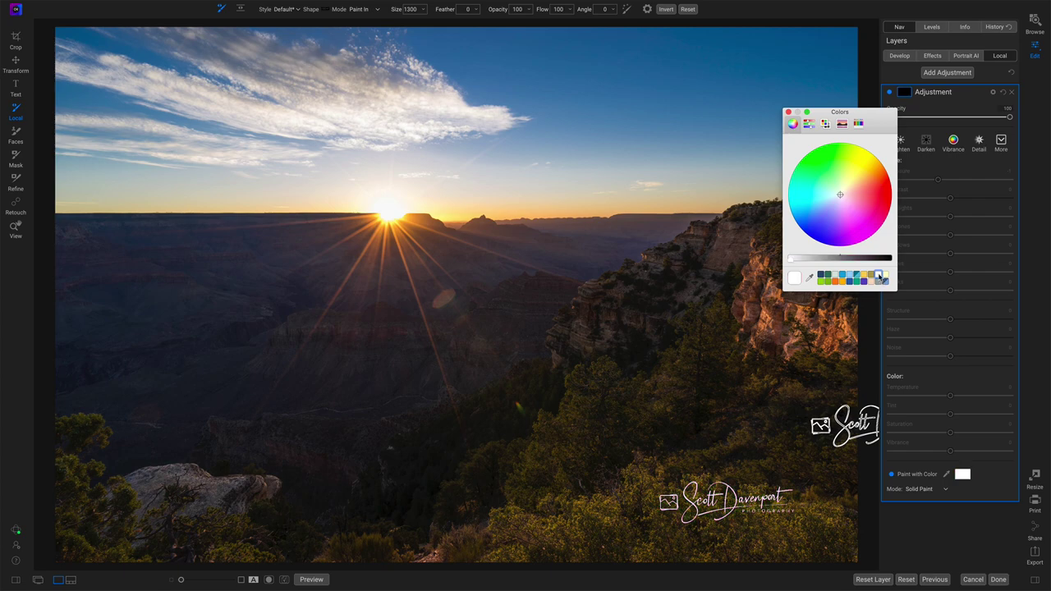
click(788, 111)
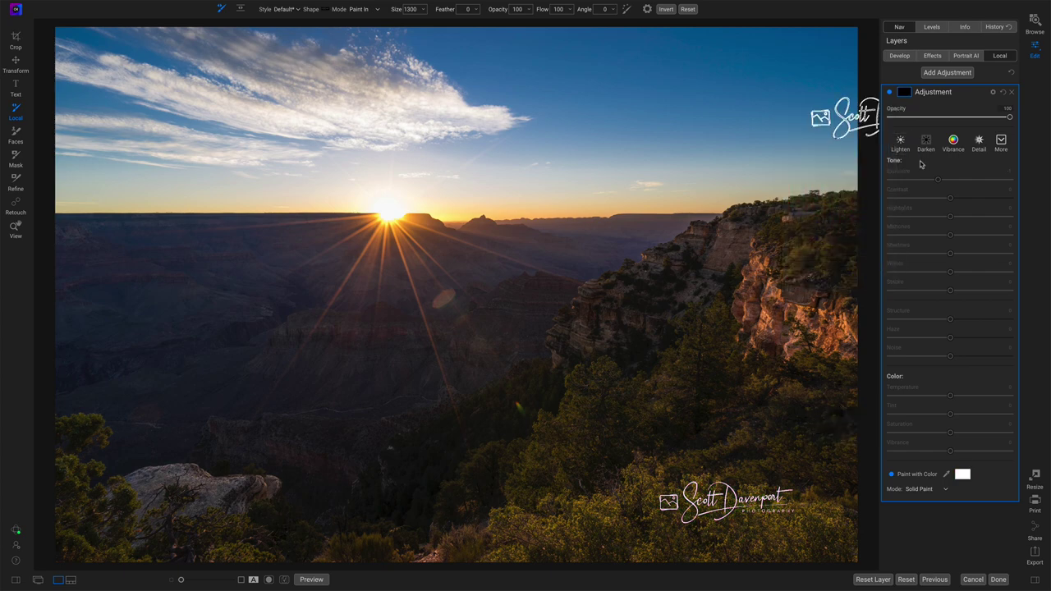